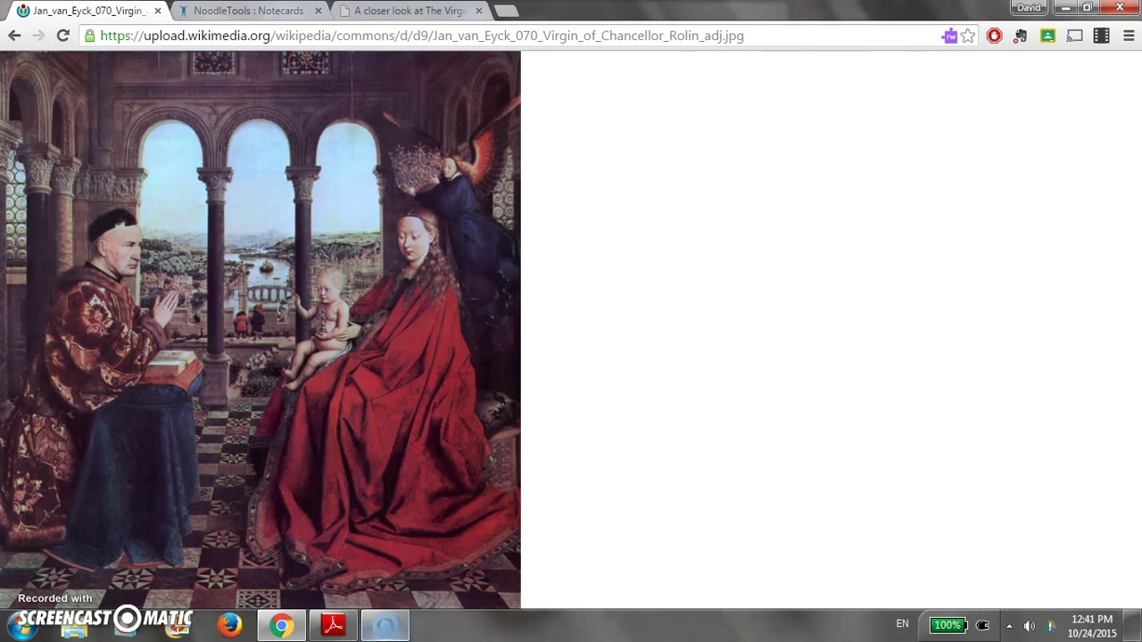
# - Bring VanEyck4.pdf forward in Adobe Reader and scroll to the Three-quarter Faces section
pyautogui.click(334, 626)
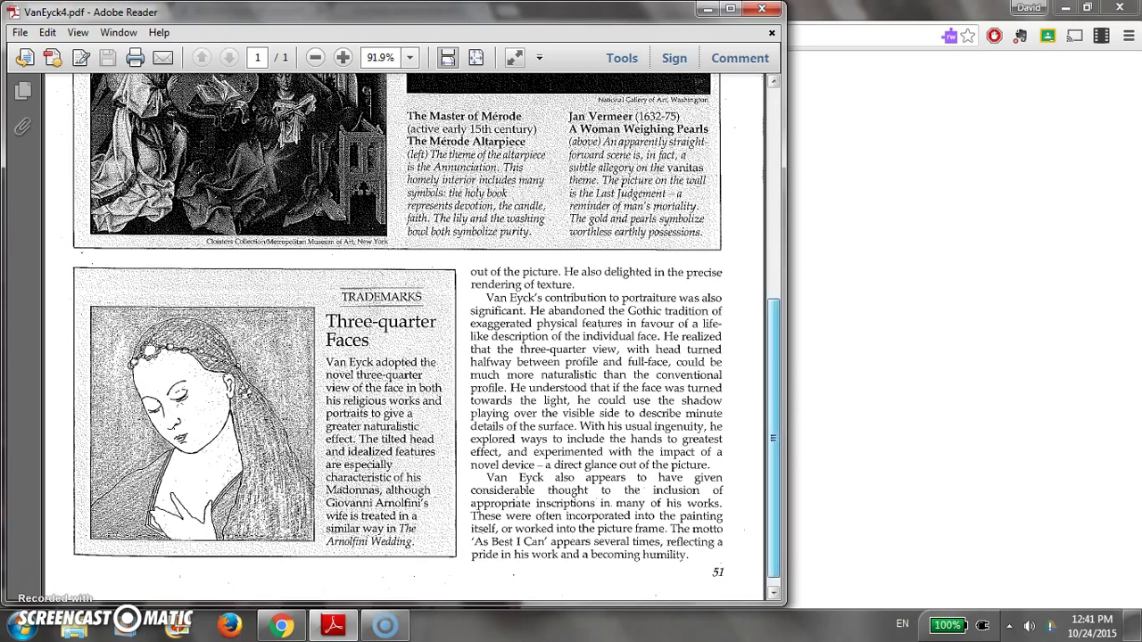
pyautogui.scroll(8, 418, 337)
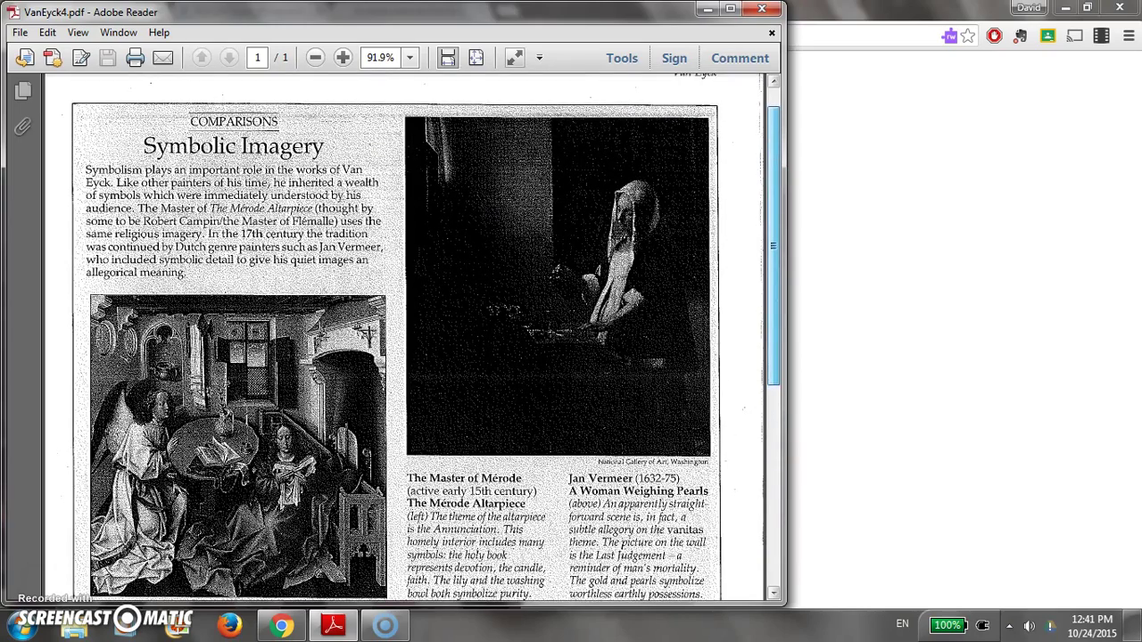
pyautogui.scroll(-2, 418, 337)
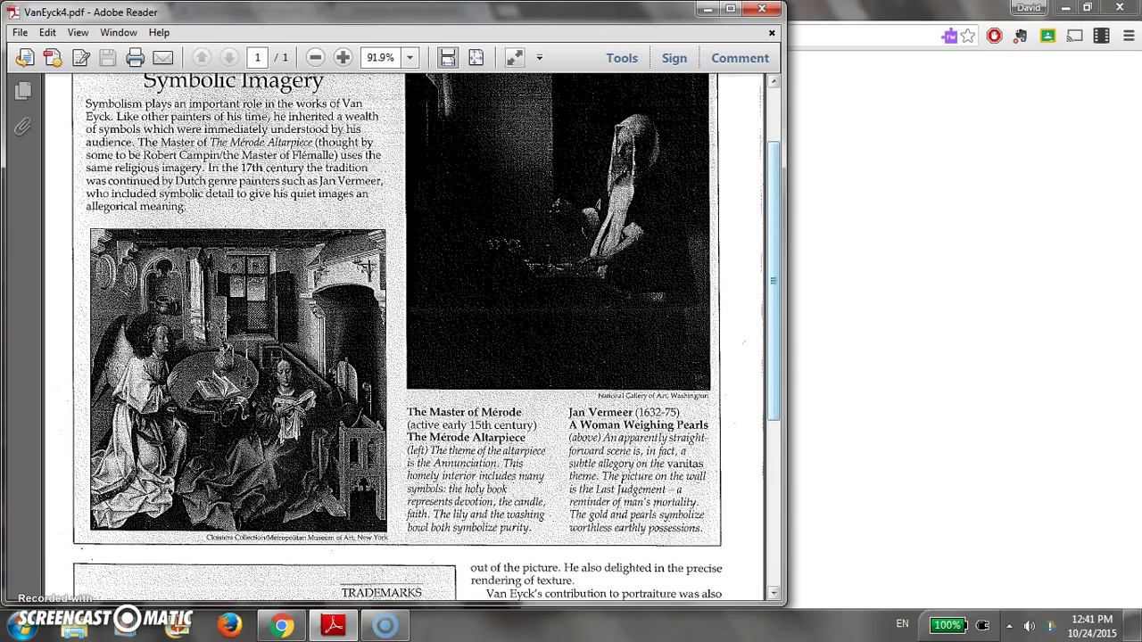
pyautogui.moveTo(773, 281); pyautogui.dragTo(773, 319)
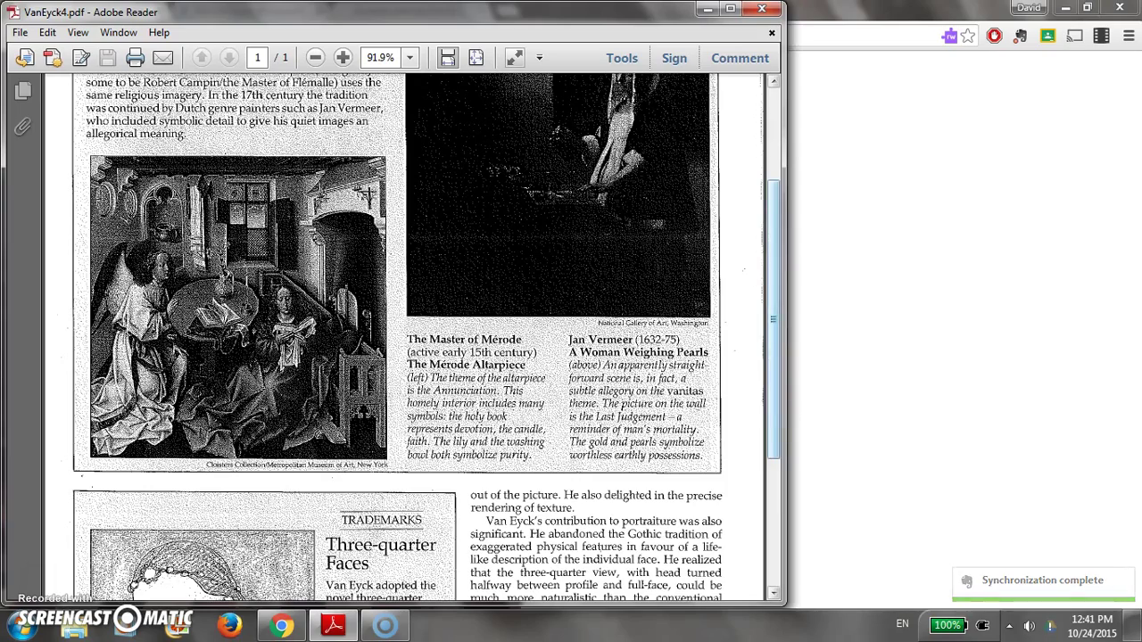
pyautogui.moveTo(773, 318); pyautogui.dragTo(772, 434)
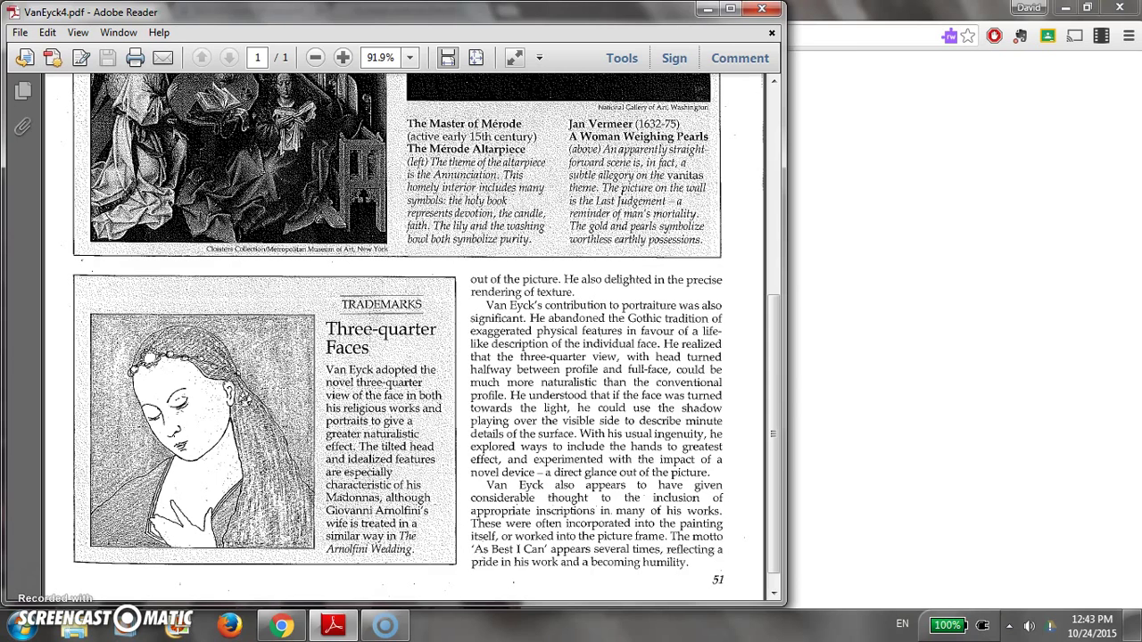
# - Return to Chrome's NoodleTools : Notecards tab showing the Technique– Portraiture notecard
pyautogui.click(281, 624)
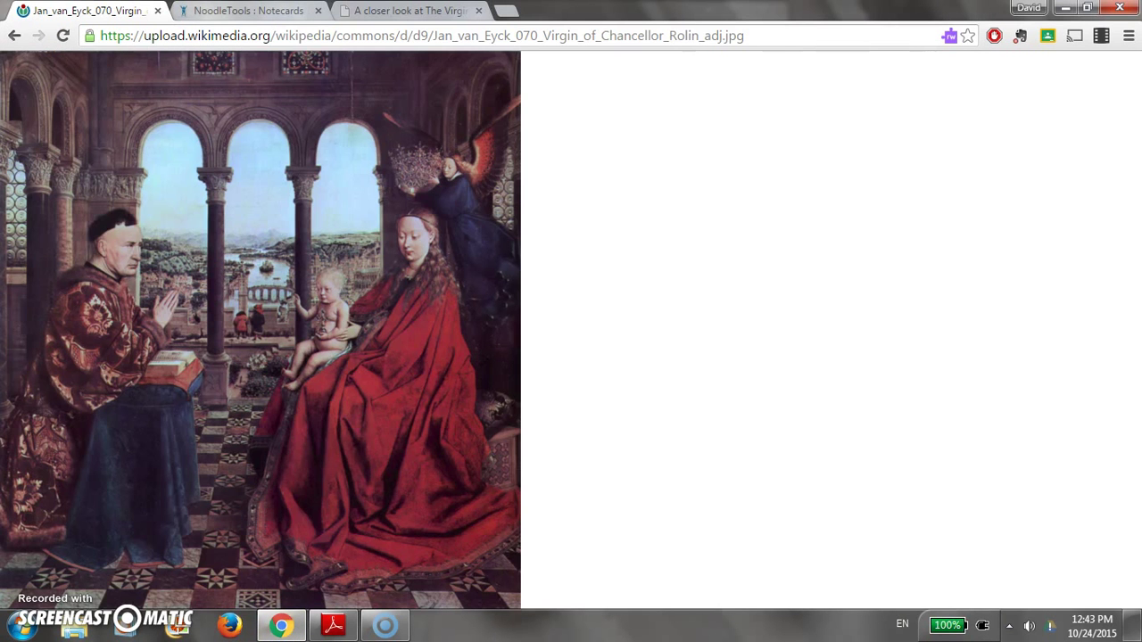
pyautogui.hotkey('ctrl', 'Tab')
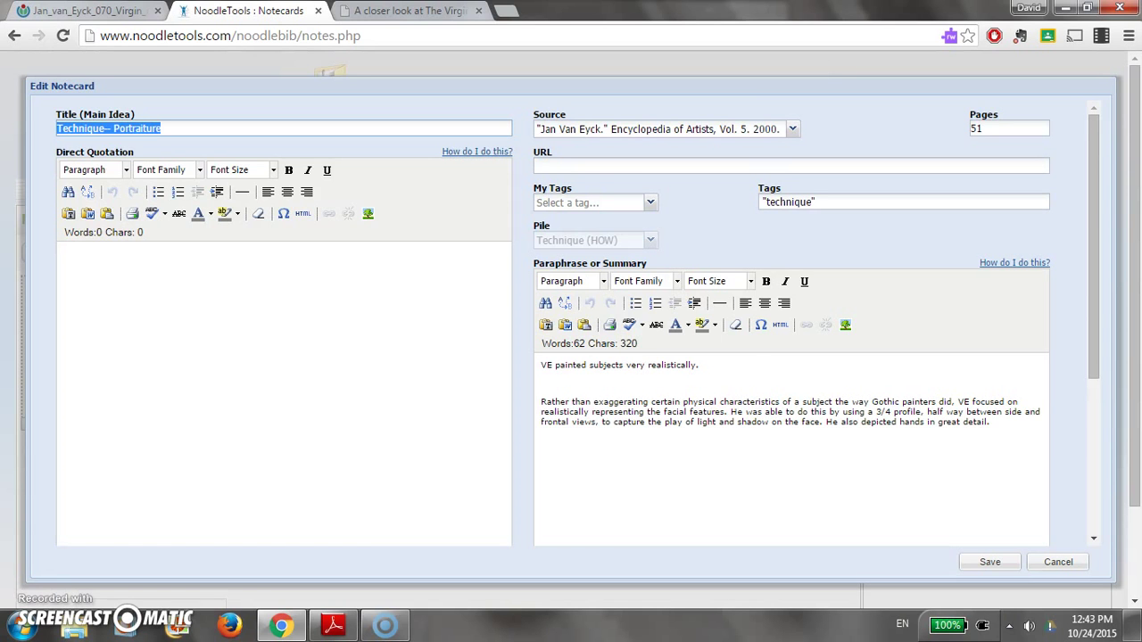
pyautogui.scroll(-2, 571, 321)
pyautogui.scroll(1, 571, 321)
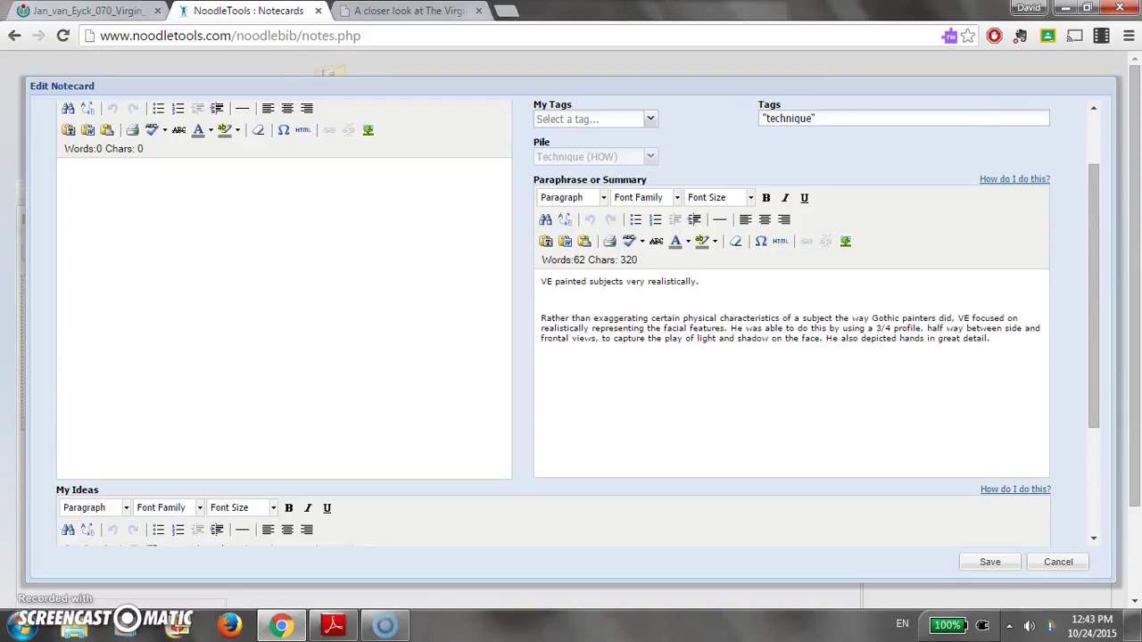
pyautogui.scroll(1, 571, 321)
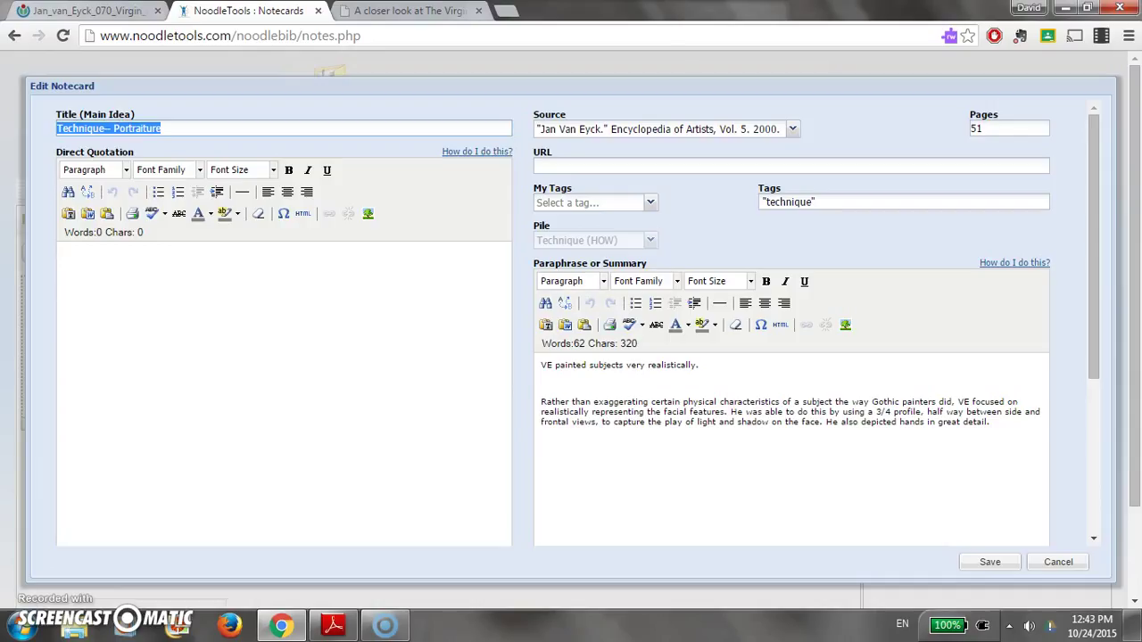
pyautogui.scroll(-3, 571, 321)
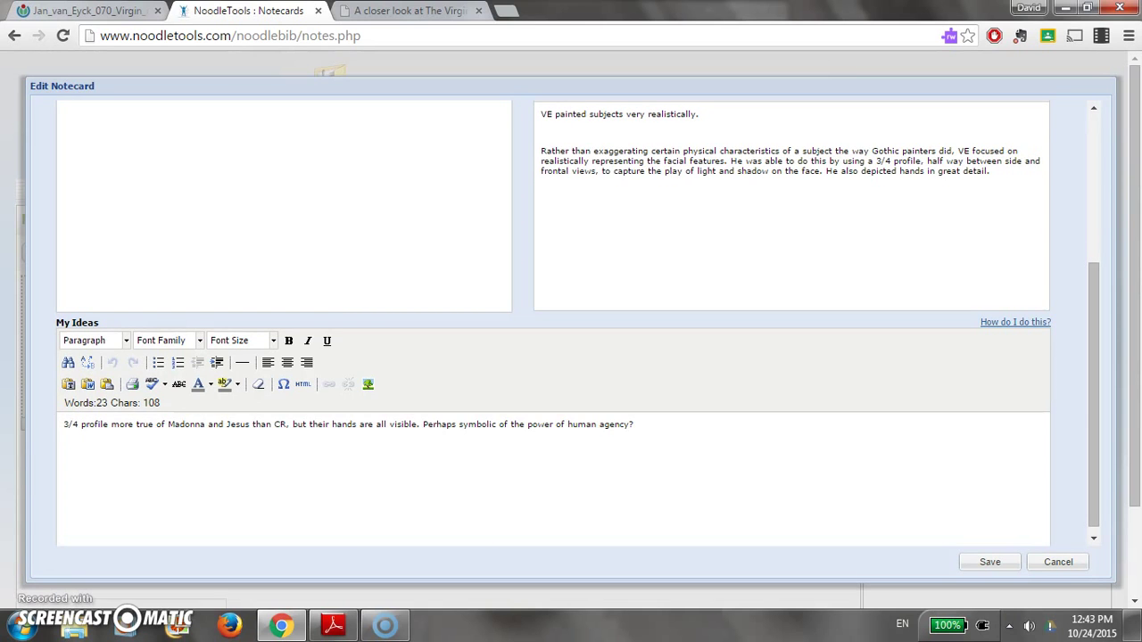
pyautogui.scroll(1, 571, 321)
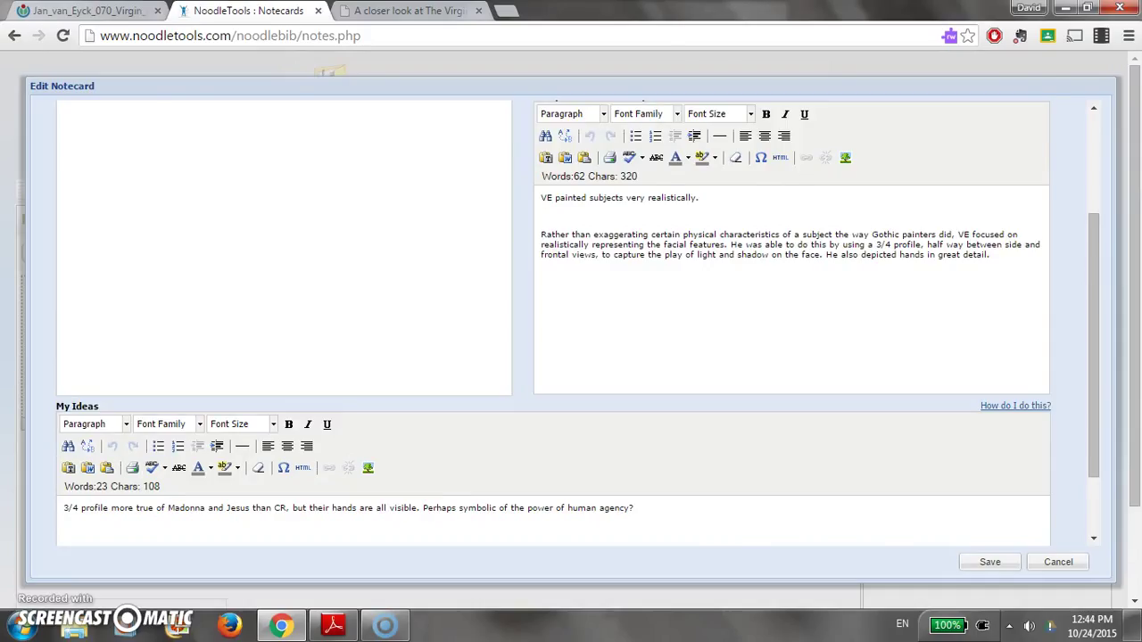
pyautogui.scroll(1, 571, 321)
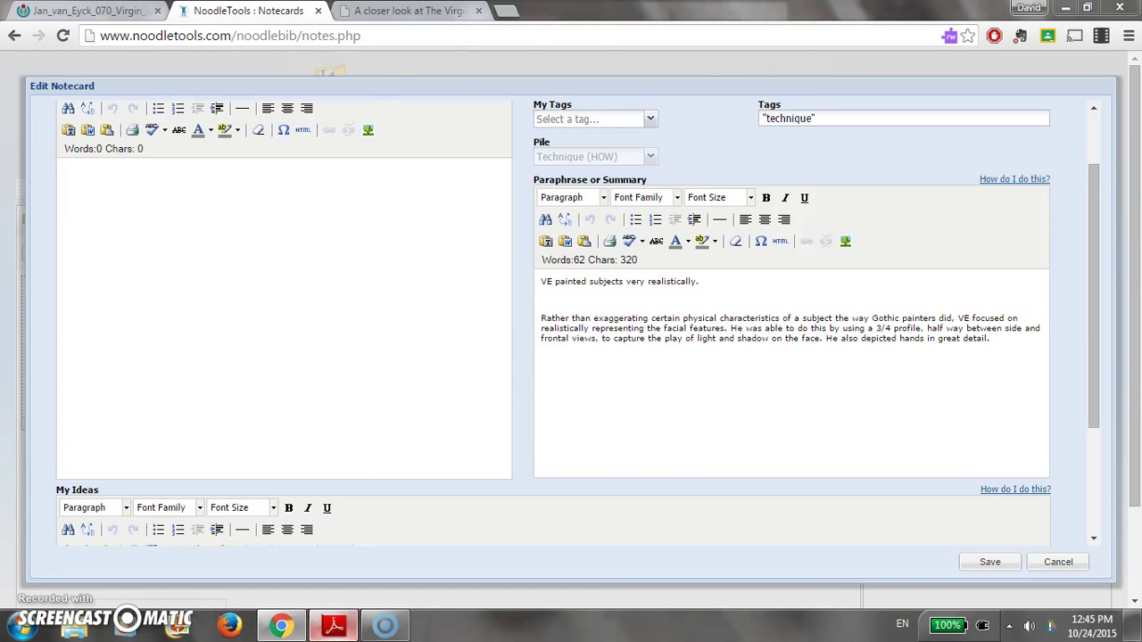
pyautogui.click(333, 625)
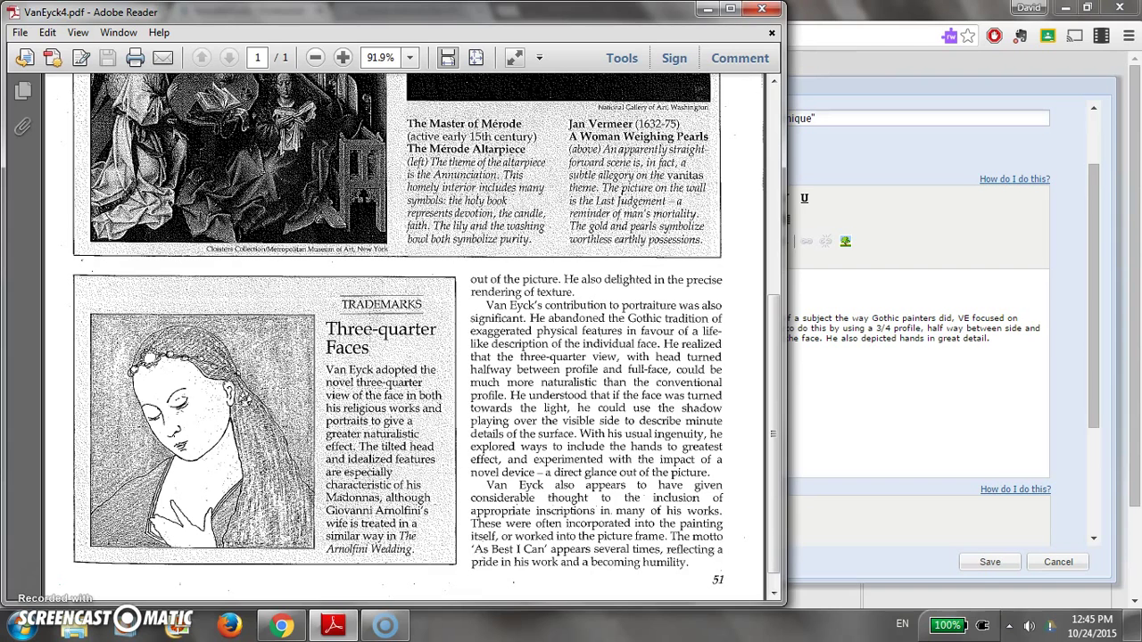
pyautogui.hotkey('alt', 'Tab')
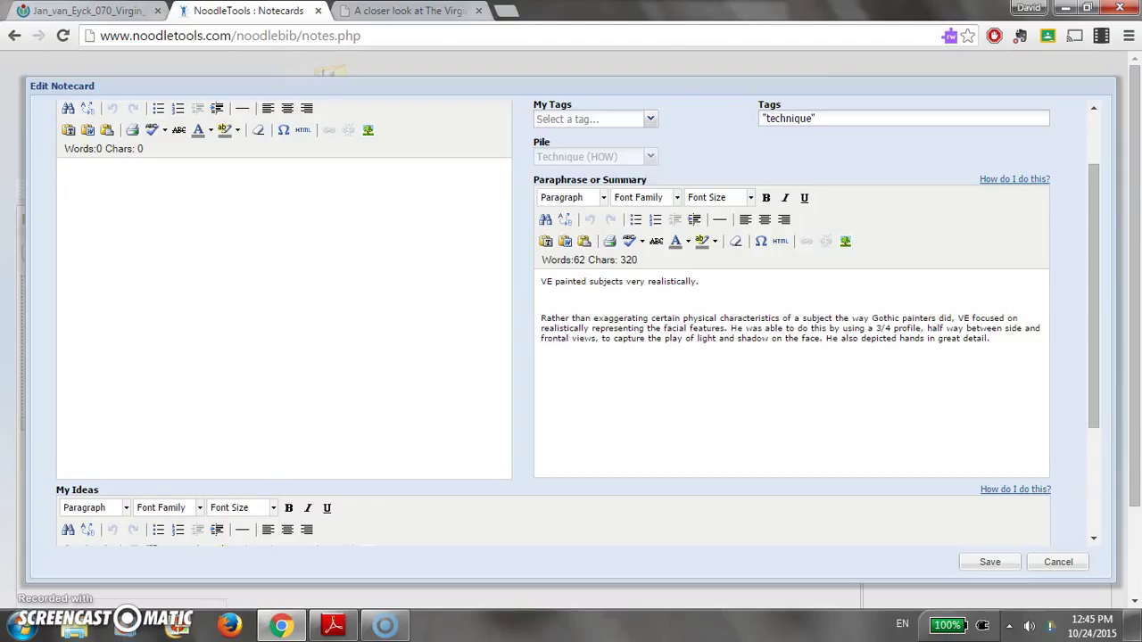
pyautogui.scroll(-1, 571, 321)
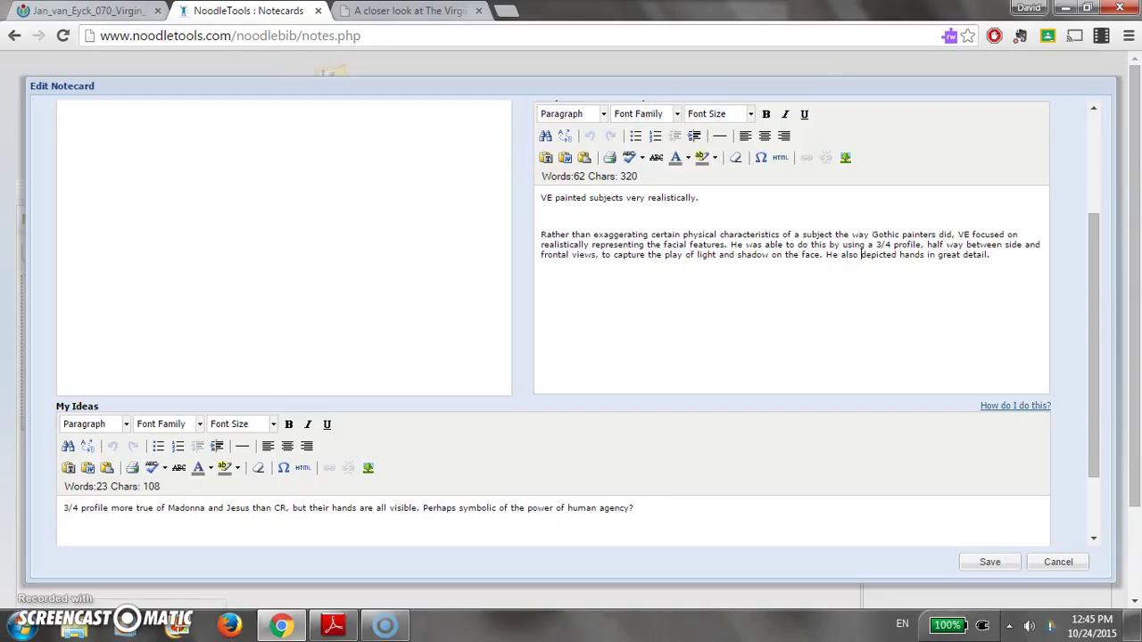
pyautogui.hotkey('ctrl', 'shift', 'Tab')
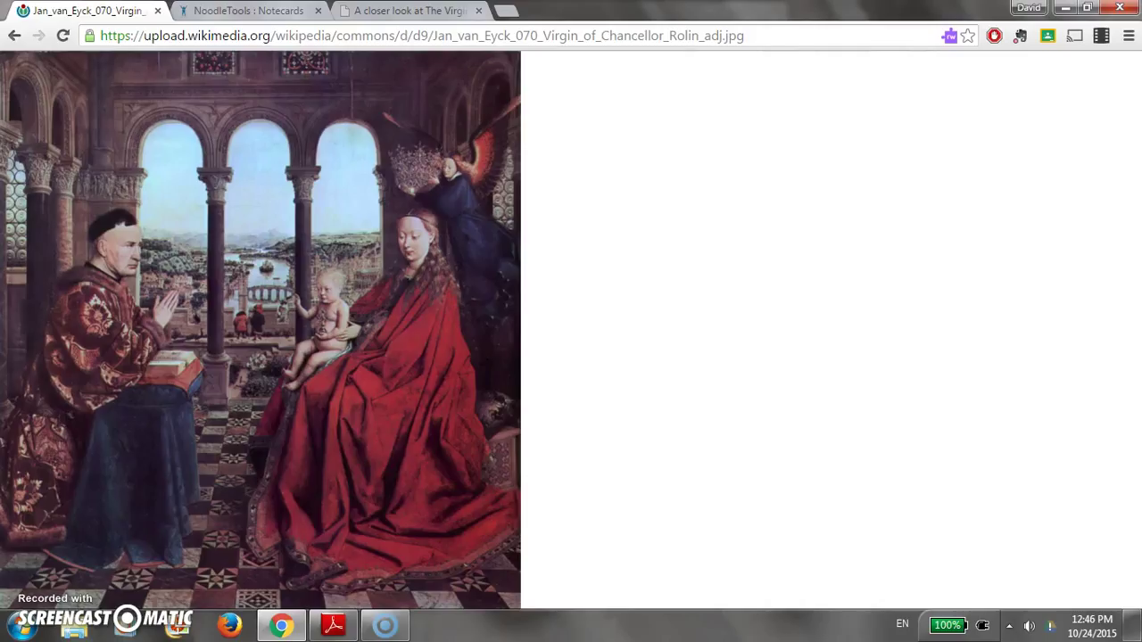
pyautogui.hotkey('ctrl', 'Tab')
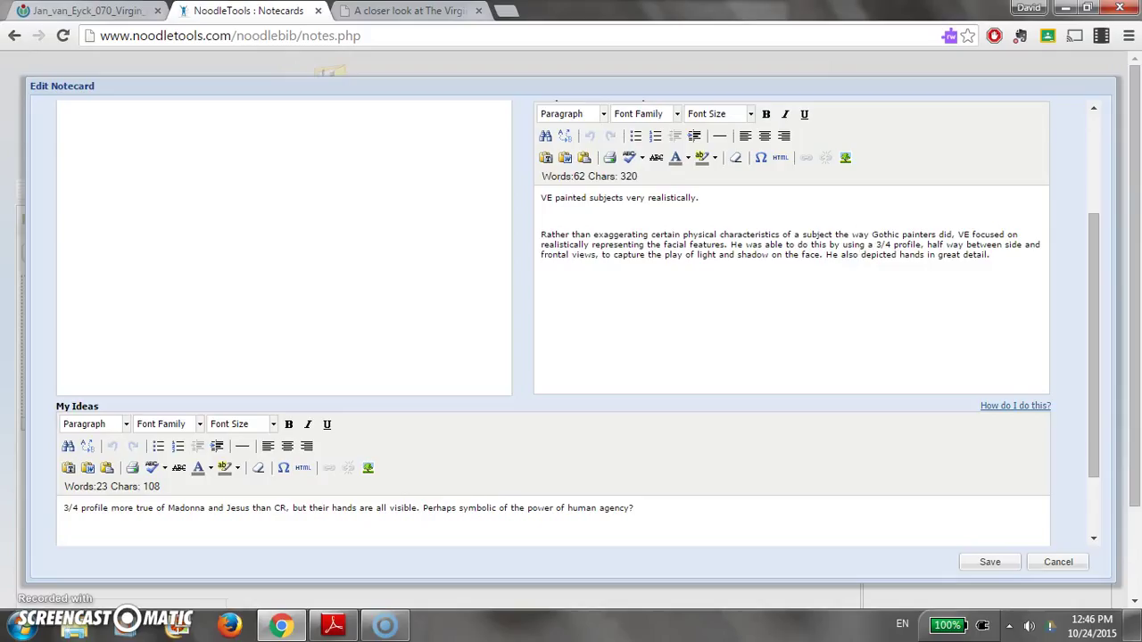
# - Place the cursor in the Paraphrase text, then bring up the Louvre's 'A closer look' Rolin page
pyautogui.scroll(3, 571, 322)
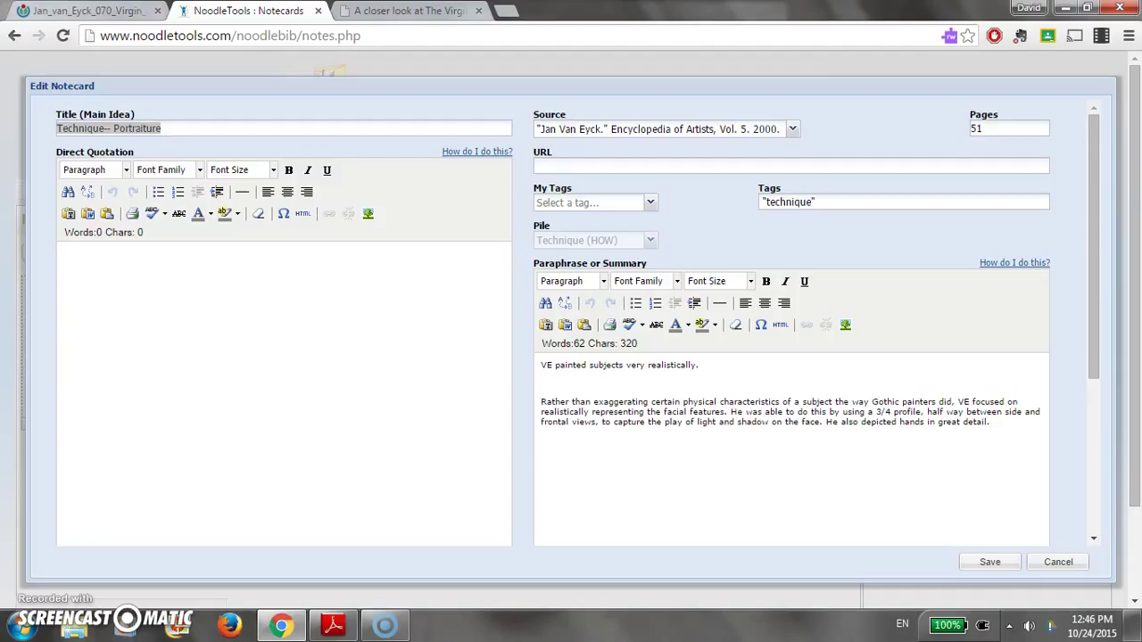
pyautogui.click(861, 422)
pyautogui.click(411, 10)
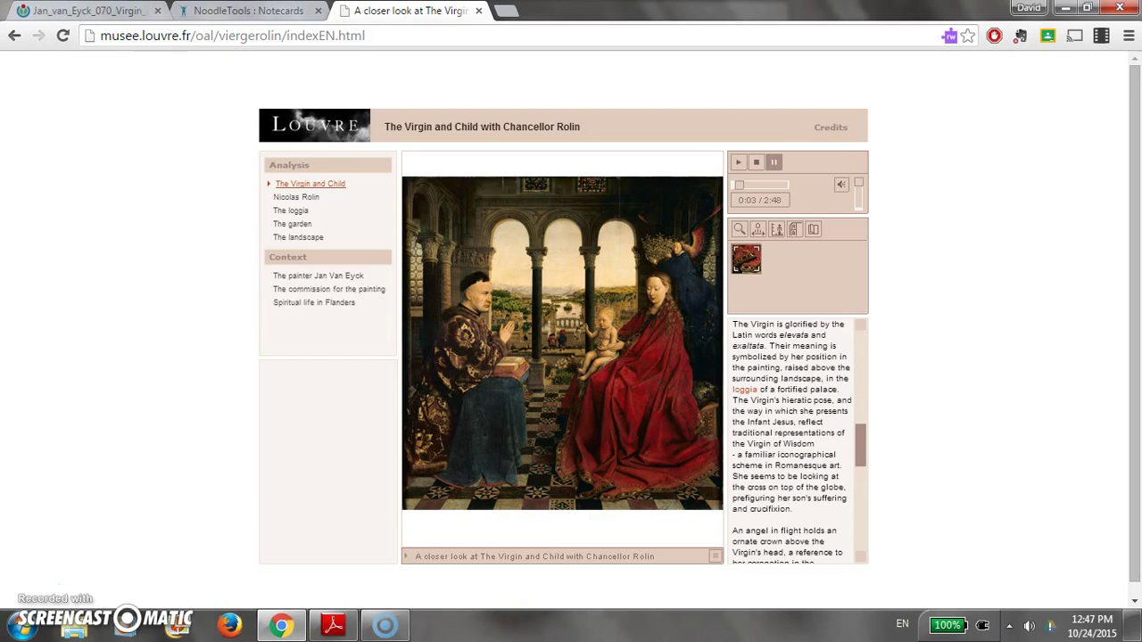
# - Close the Technique notecard without saving, then open the Subject pile's 'Subject– Mary' card
pyautogui.click(250, 10)
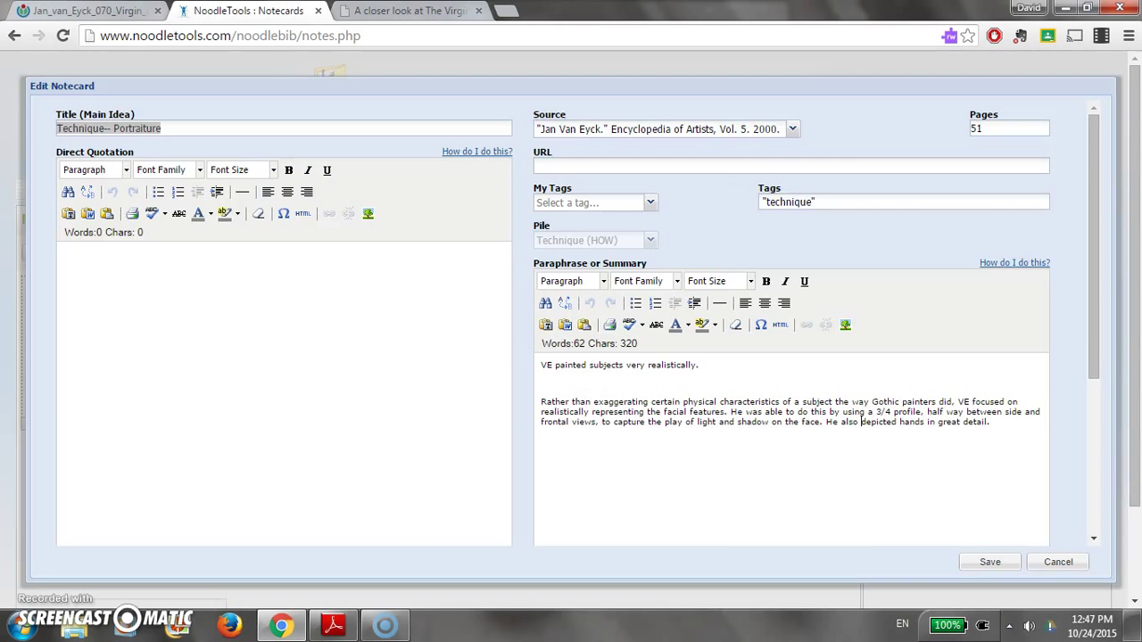
pyautogui.press('Escape')
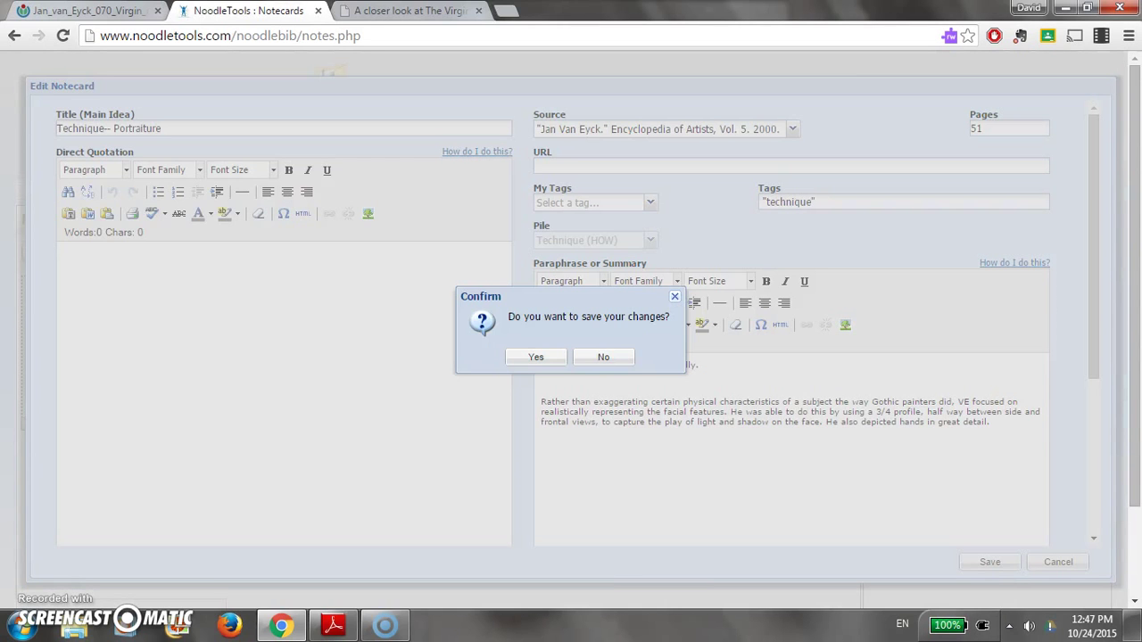
pyautogui.press('Tab')
pyautogui.press('Return')
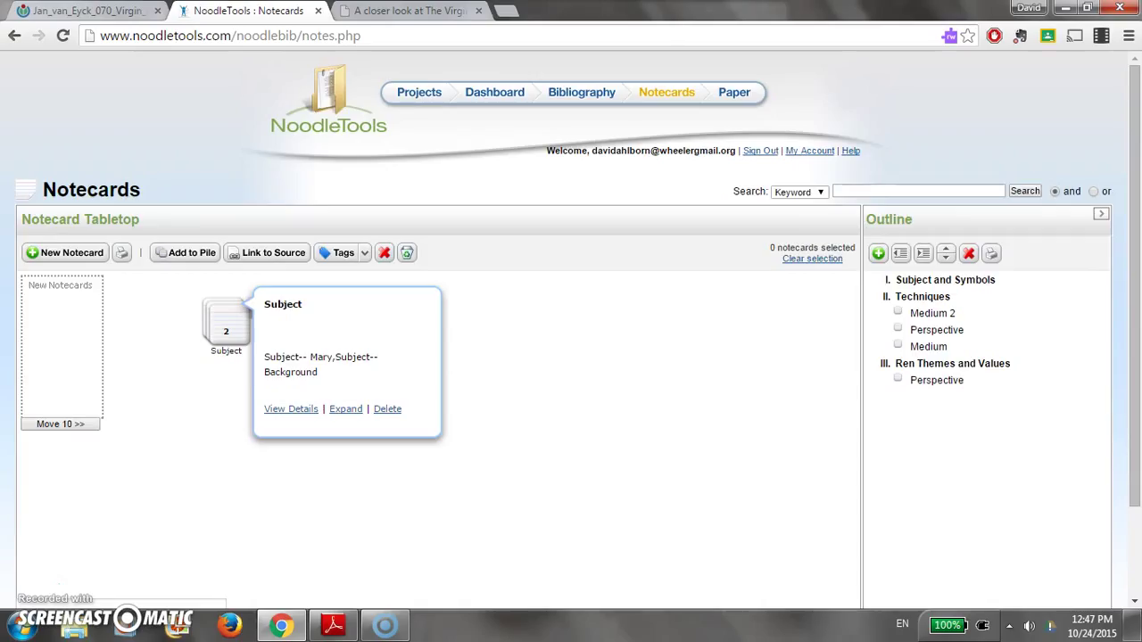
pyautogui.click(291, 408)
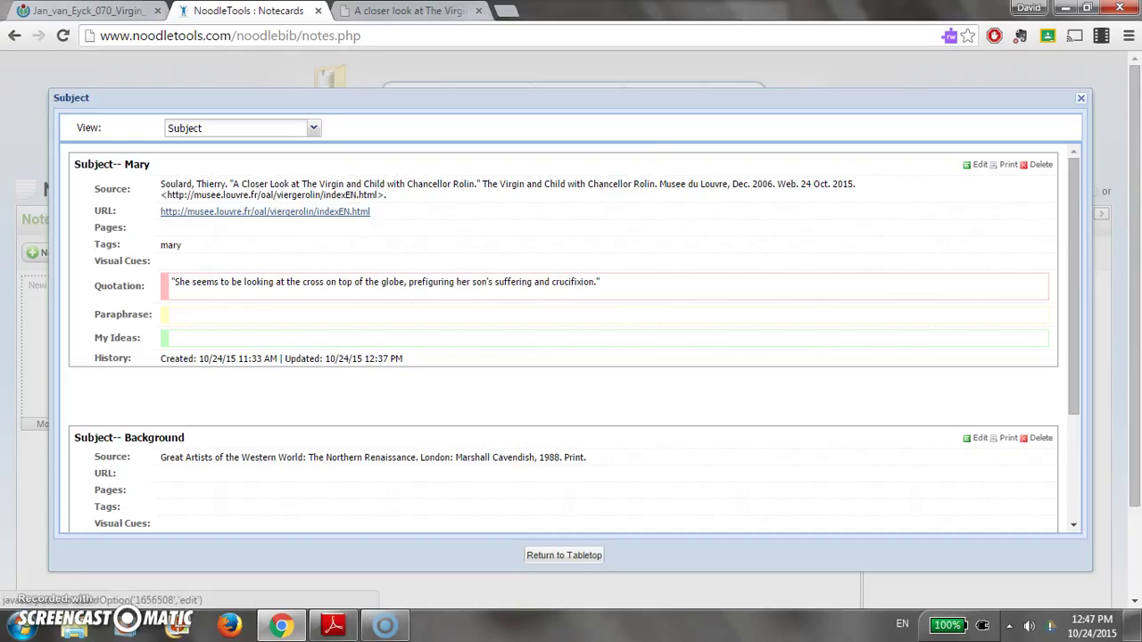
pyautogui.click(979, 164)
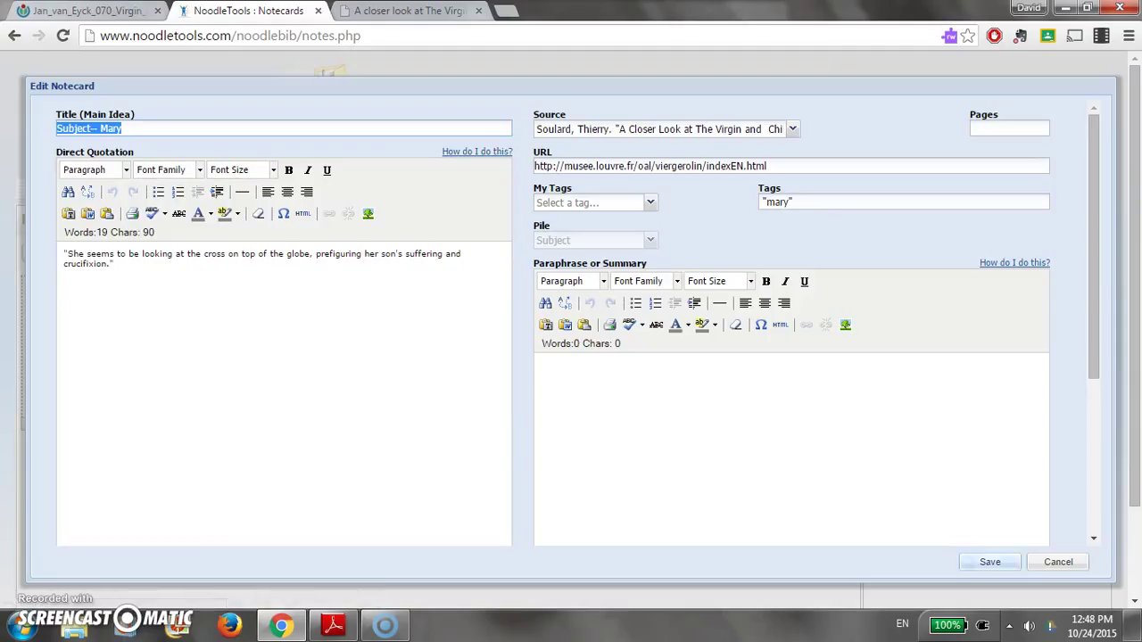
# - Cancel the Mary card and view Technique (HOW) pile details down to Technique– Portraiture
pyautogui.click(1058, 563)
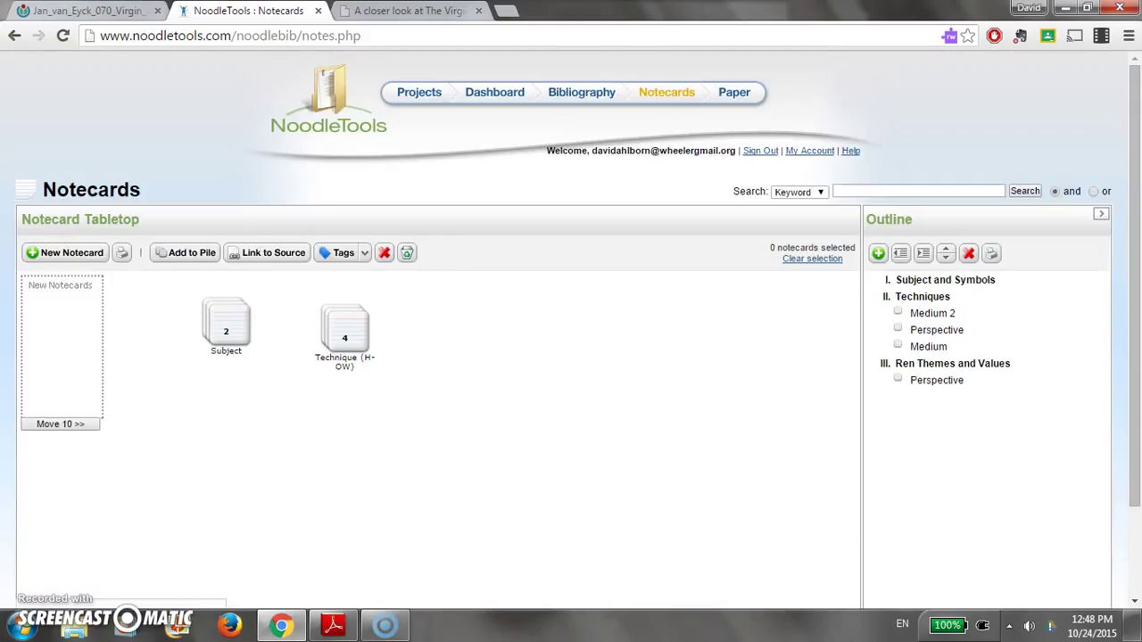
pyautogui.click(345, 326)
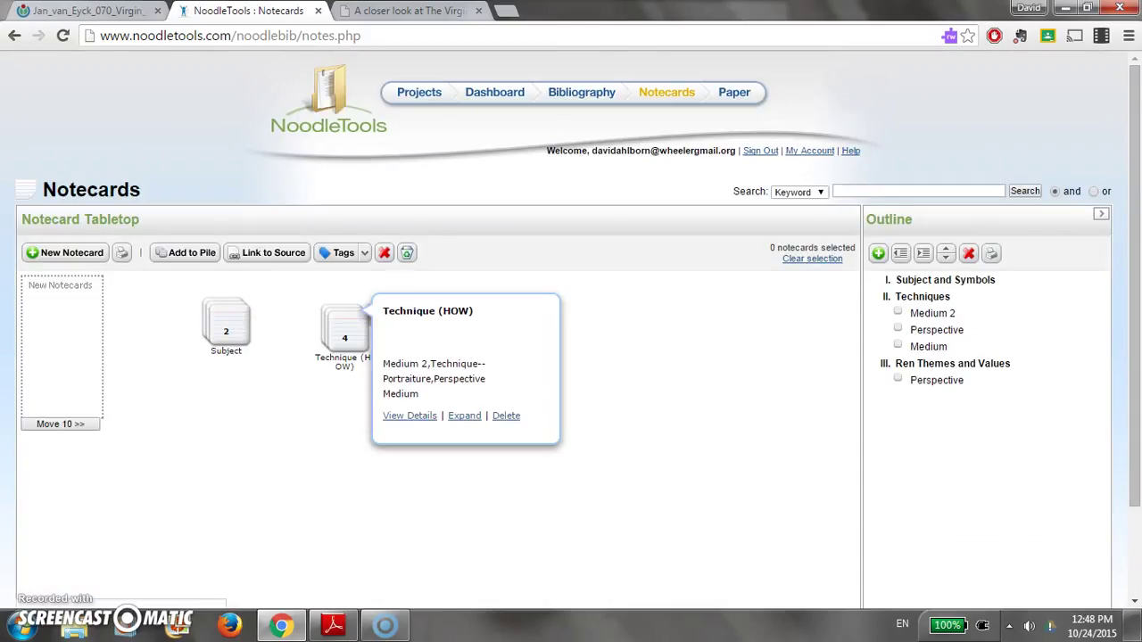
pyautogui.click(409, 416)
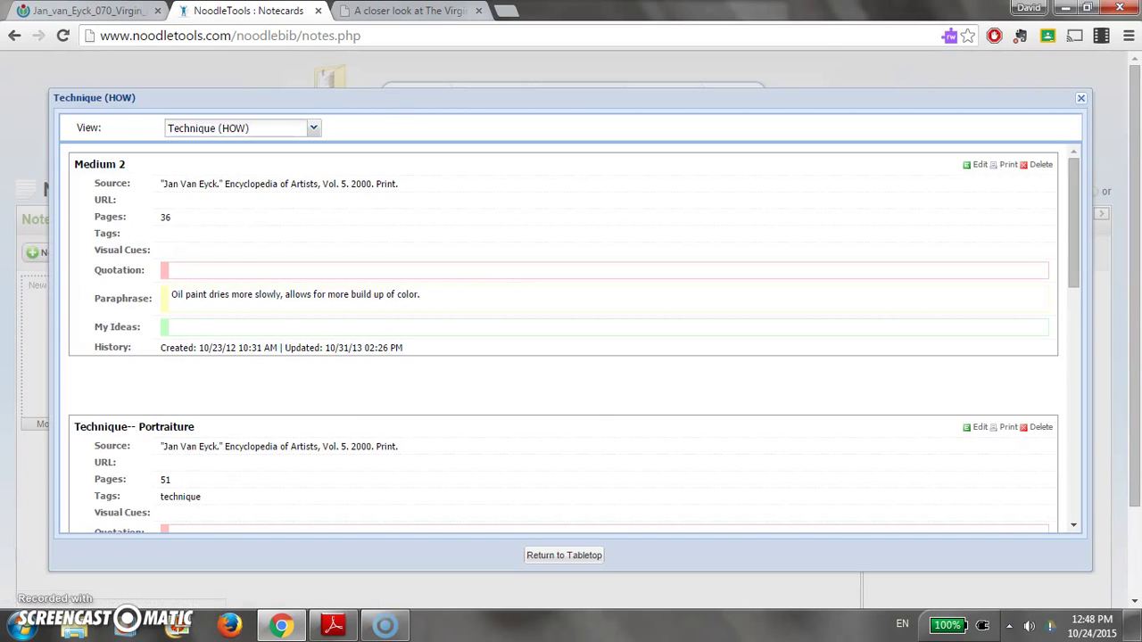
pyautogui.scroll(-2, 564, 339)
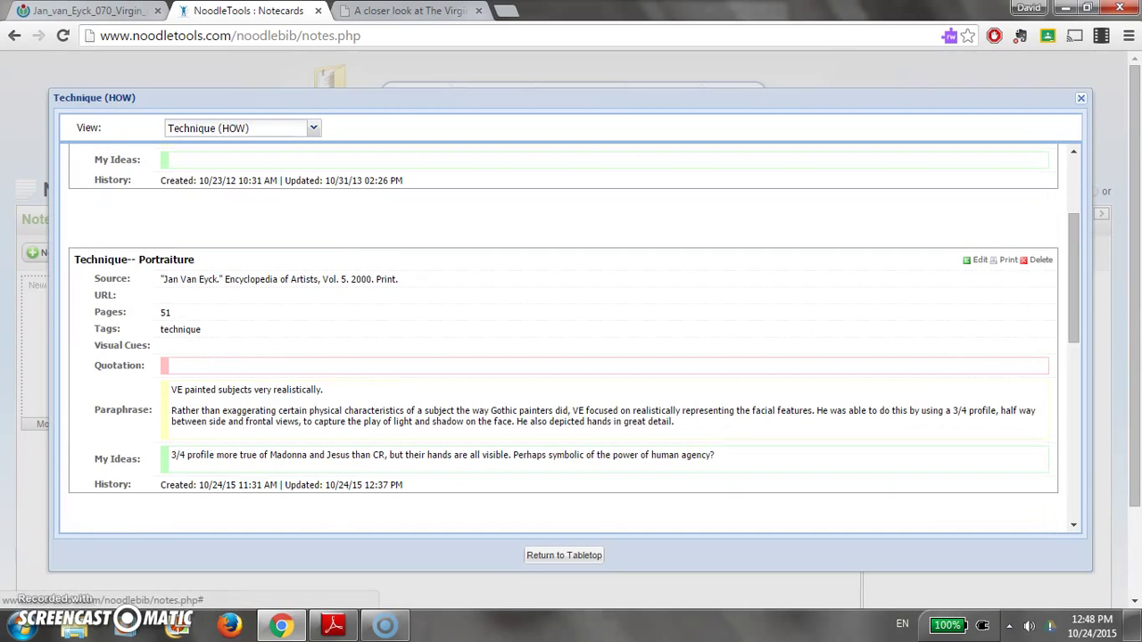